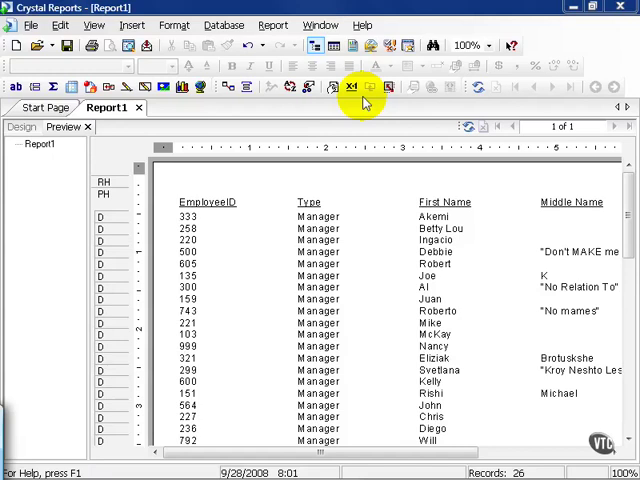
# Switch to Design view and bring up the First Name summary's Edit Summary settings.
pyautogui.click(22, 127)
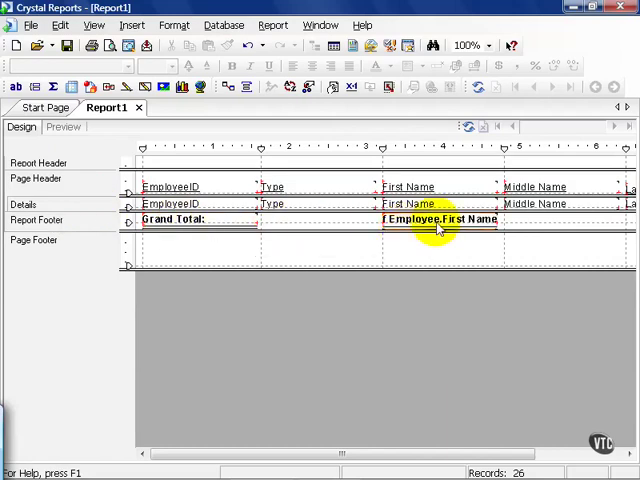
pyautogui.doubleClick(440, 222)
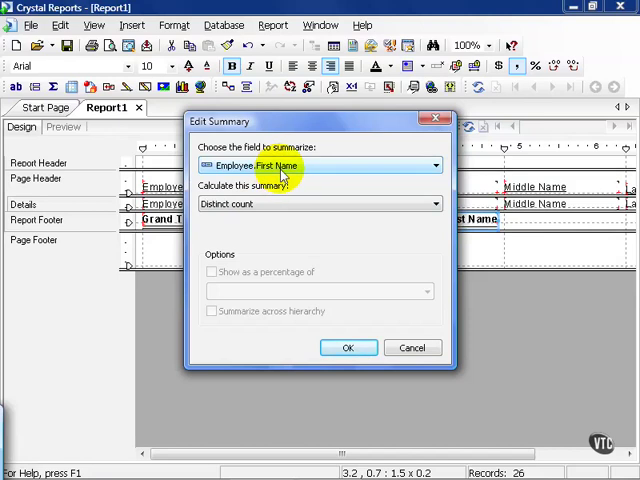
# Keep Distinct count but summarize Employee.EmployeeID instead, and confirm.
pyautogui.click(436, 206)
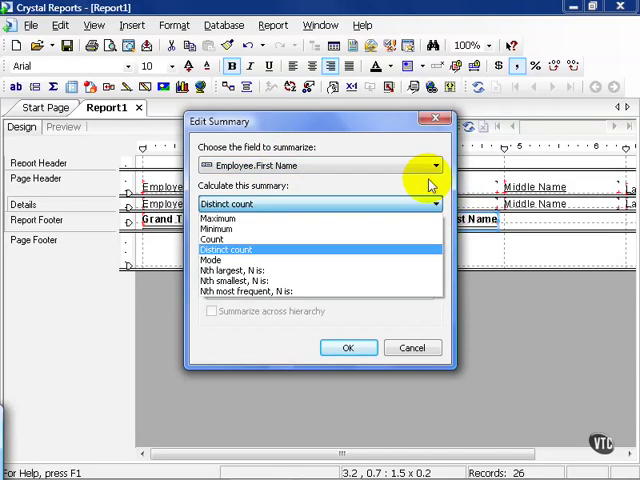
pyautogui.click(433, 178)
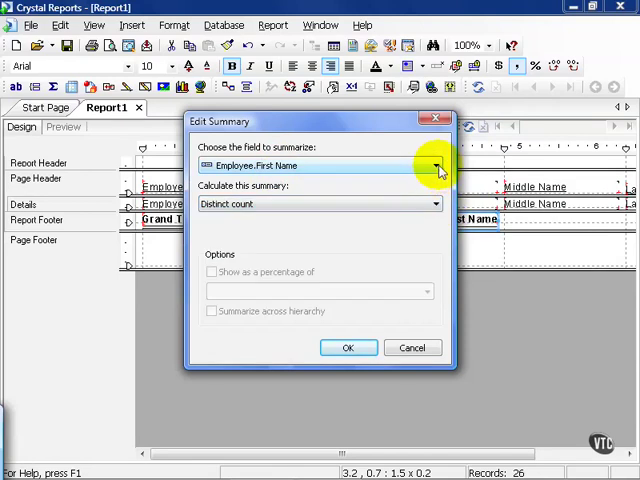
pyautogui.click(436, 166)
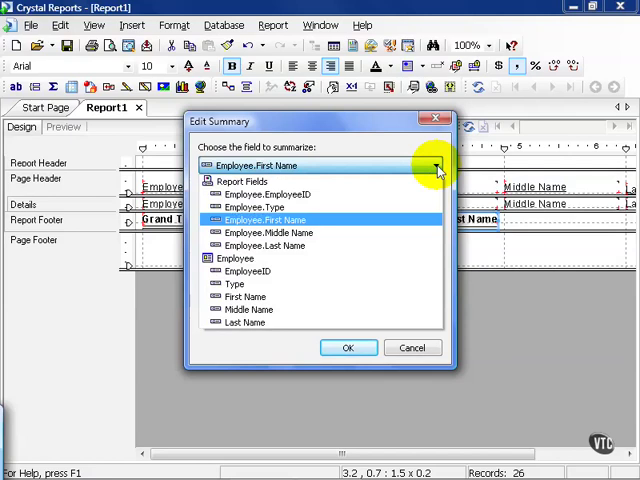
pyautogui.click(350, 196)
pyautogui.click(348, 348)
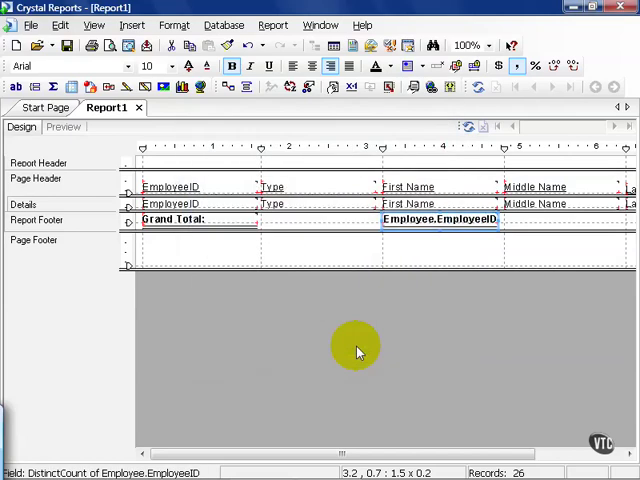
# Preview the report and change the grand total back to a distinct count of Employee.First Name (26.00).
pyautogui.click(64, 127)
pyautogui.moveTo(625, 215); pyautogui.dragTo(622, 283)
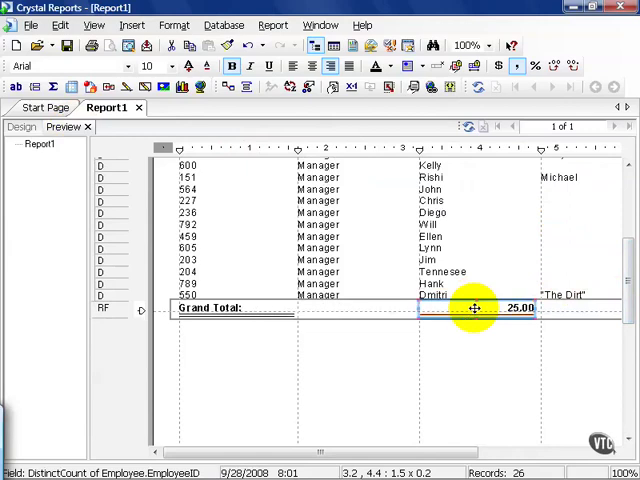
pyautogui.rightClick(474, 308)
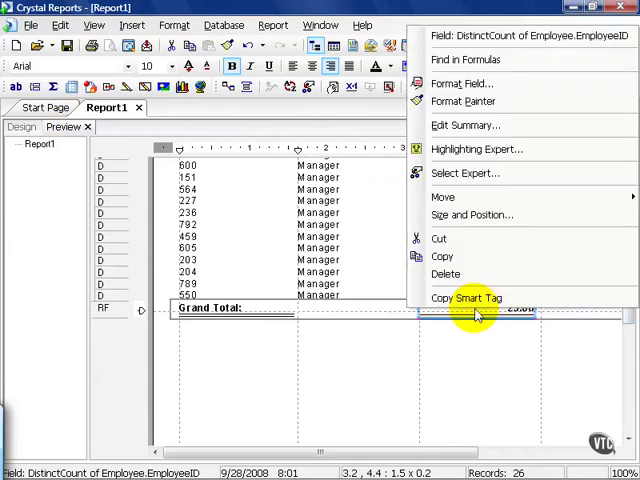
pyautogui.click(465, 125)
pyautogui.click(436, 166)
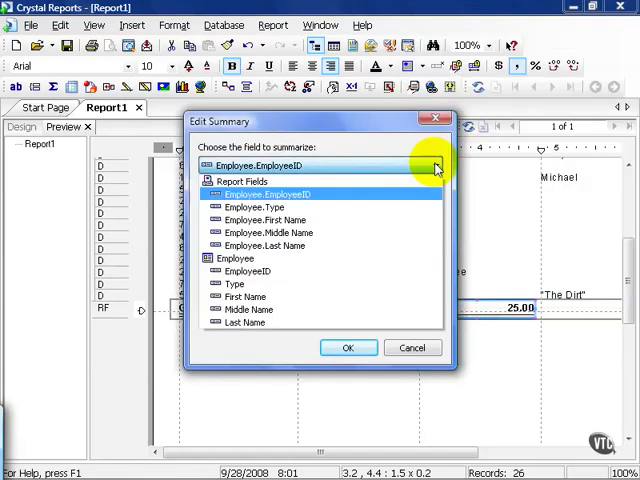
pyautogui.click(305, 220)
pyautogui.click(348, 348)
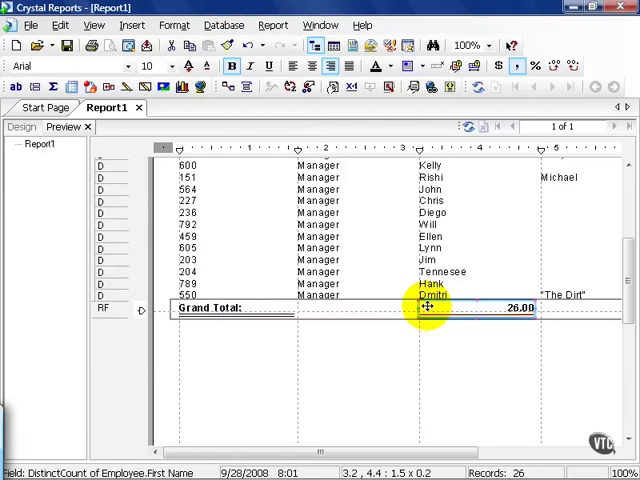
pyautogui.moveTo(447, 453); pyautogui.dragTo(592, 458)
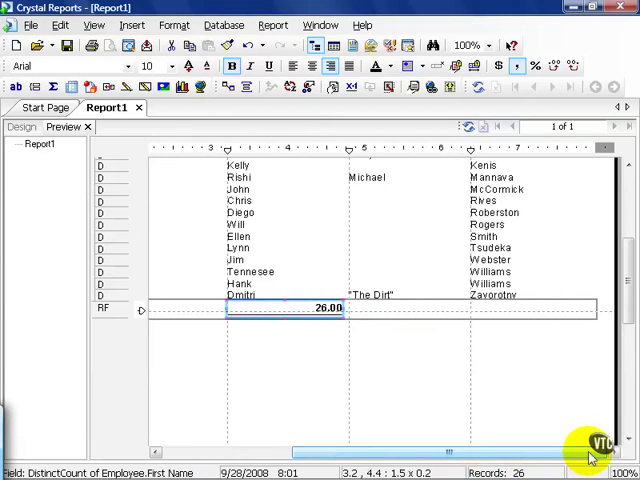
# Insert a new Distinct count summary of Employee.Last Name as a grand total, giving 25.
pyautogui.click(132, 26)
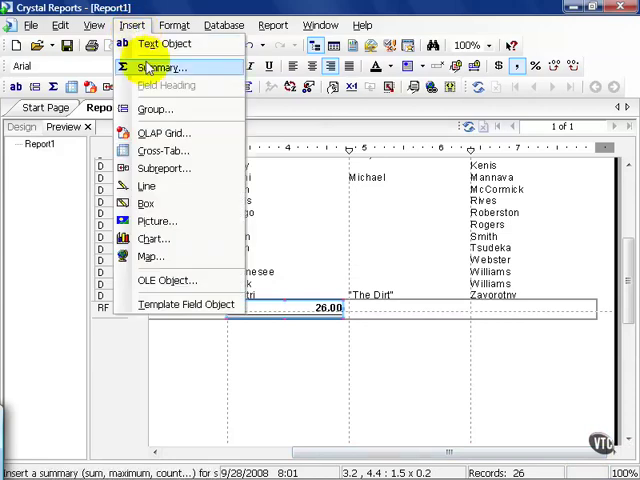
pyautogui.click(155, 67)
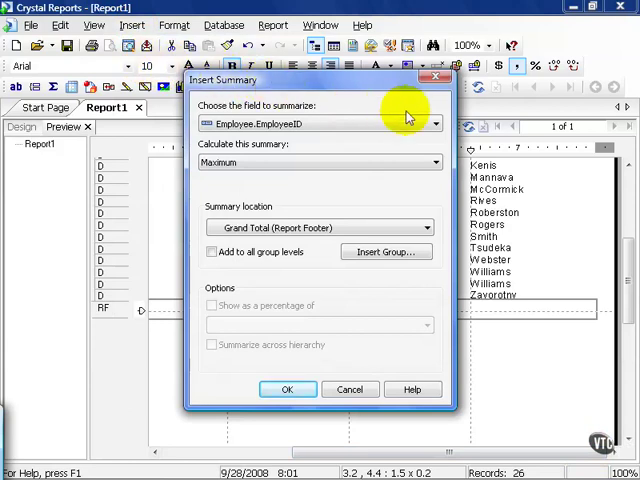
pyautogui.click(438, 124)
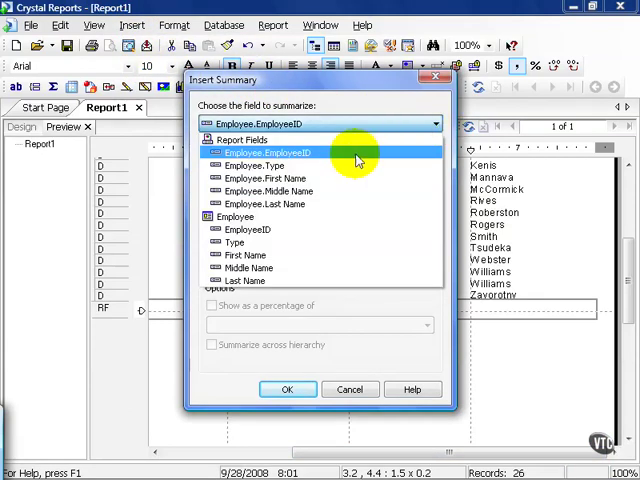
pyautogui.click(290, 204)
pyautogui.click(436, 163)
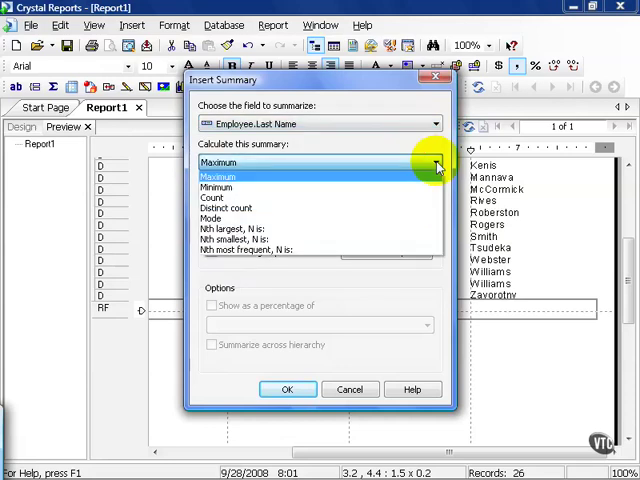
pyautogui.click(348, 208)
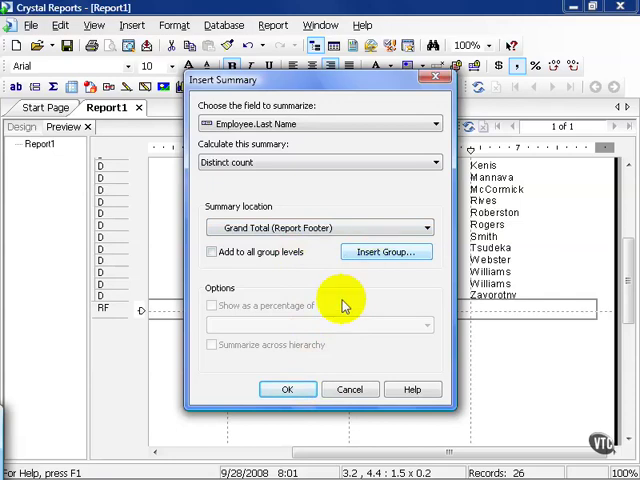
pyautogui.click(287, 389)
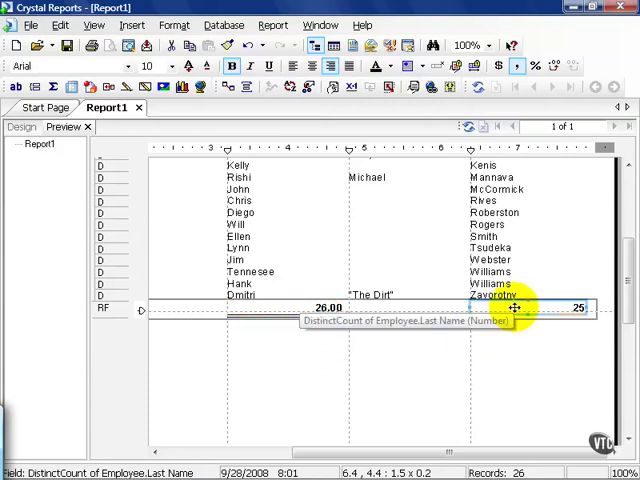
pyautogui.click(290, 88)
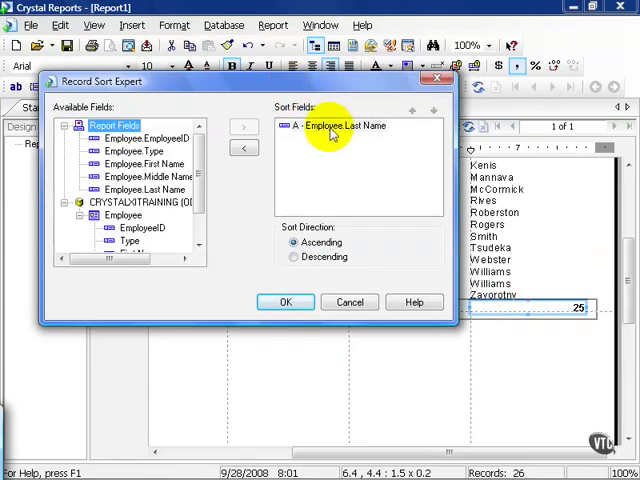
pyautogui.click(285, 302)
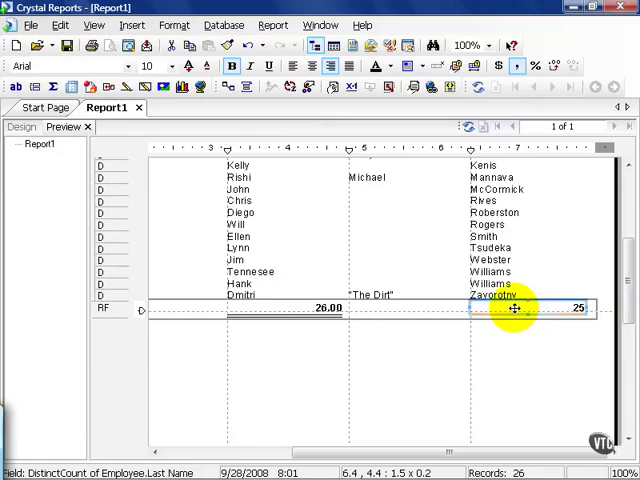
# Edit the Last Name summary to Maximum so the footer shows Zavorotny.
pyautogui.rightClick(514, 309)
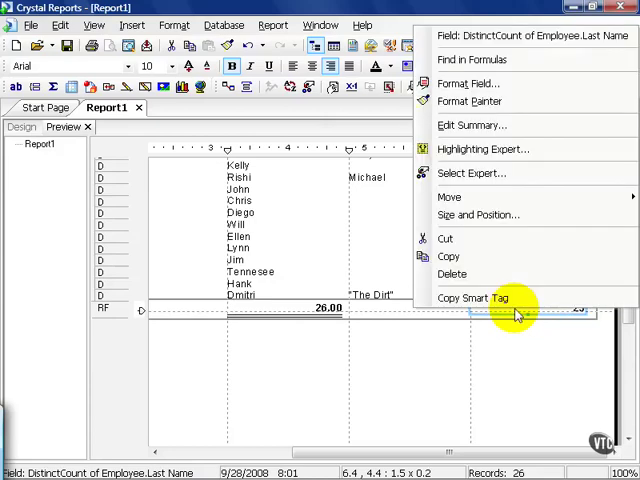
pyautogui.click(508, 128)
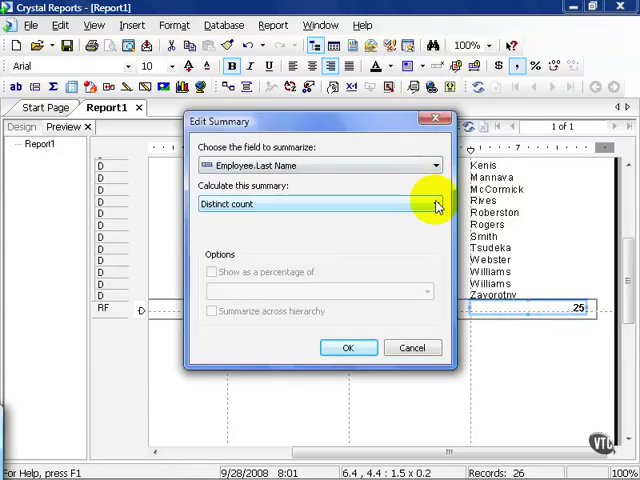
pyautogui.click(437, 206)
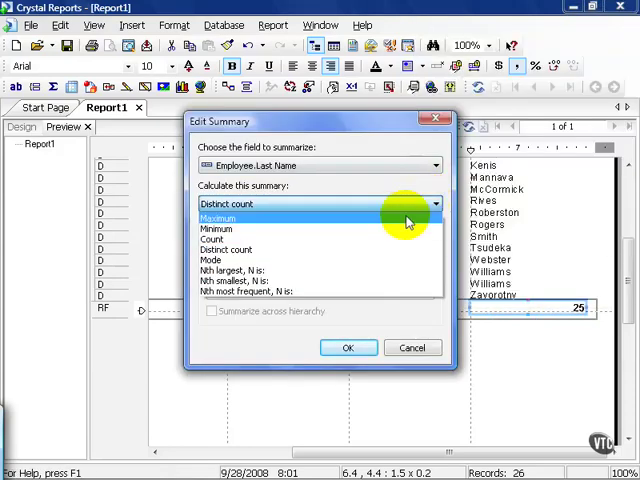
pyautogui.click(408, 218)
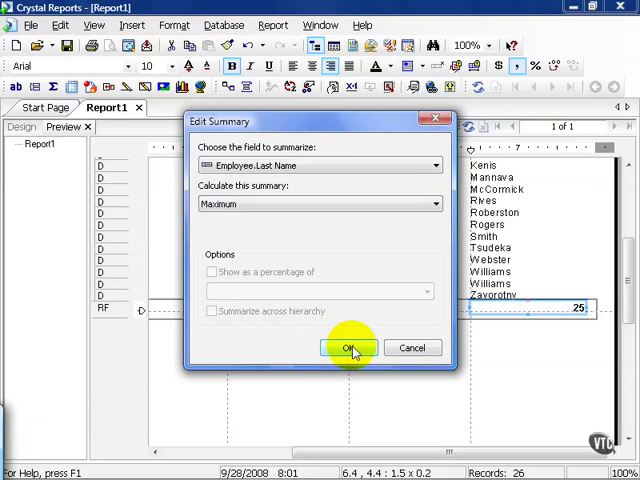
pyautogui.click(351, 348)
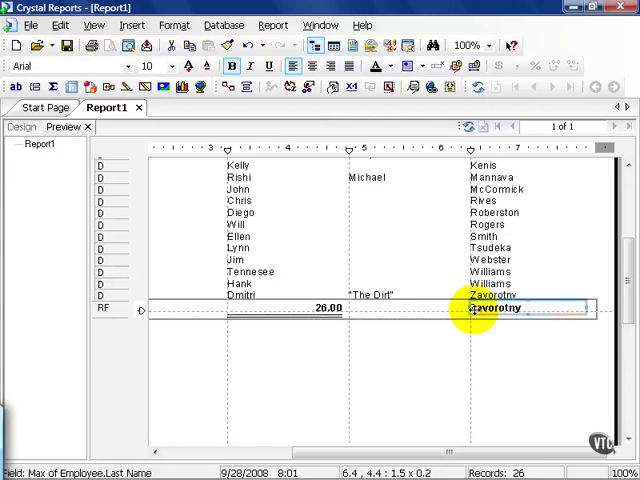
# Edit the Last Name summary to Minimum so the footer shows Amaya.
pyautogui.rightClick(472, 310)
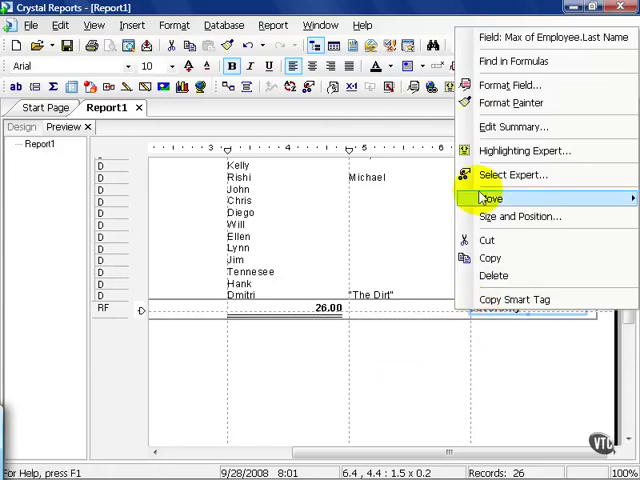
pyautogui.click(490, 127)
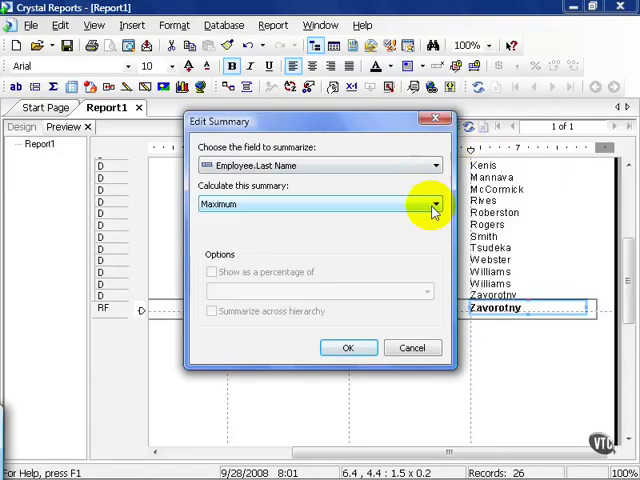
pyautogui.click(437, 208)
pyautogui.click(400, 228)
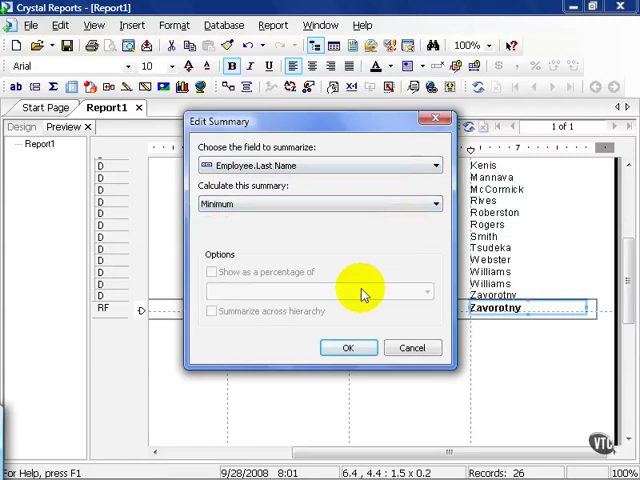
pyautogui.click(349, 347)
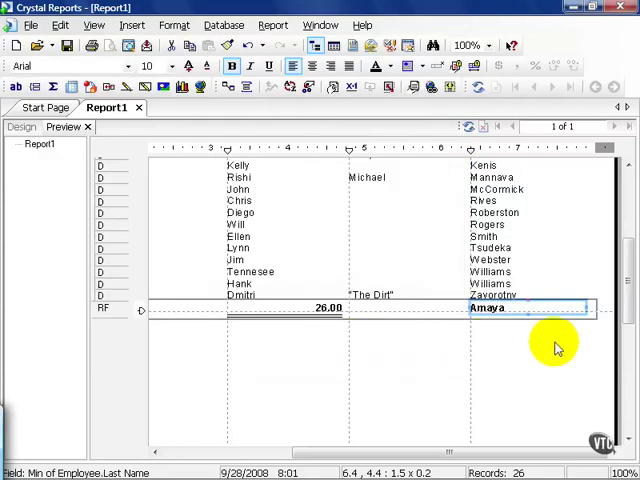